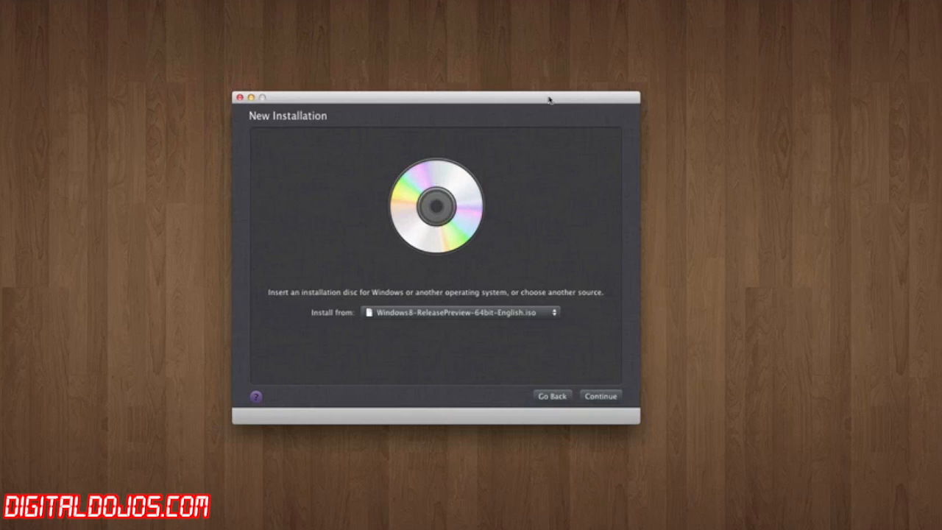
Start a new Windows installation from Windows8-ReleasePreview-64bit-English.iso and turn off the product key requirement
{"action": "left_click", "coordinate": [564, 402]}
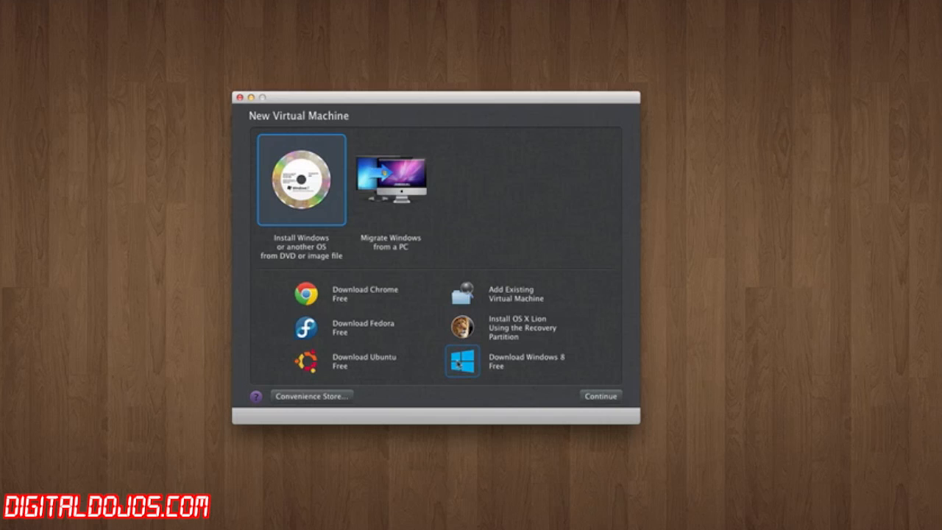
{"action": "double_click", "coordinate": [312, 206]}
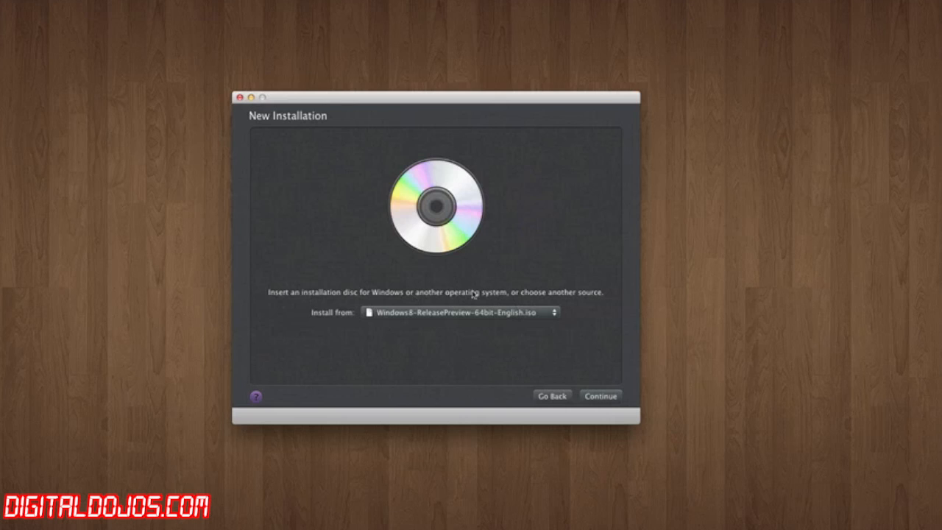
{"action": "left_click", "coordinate": [598, 397]}
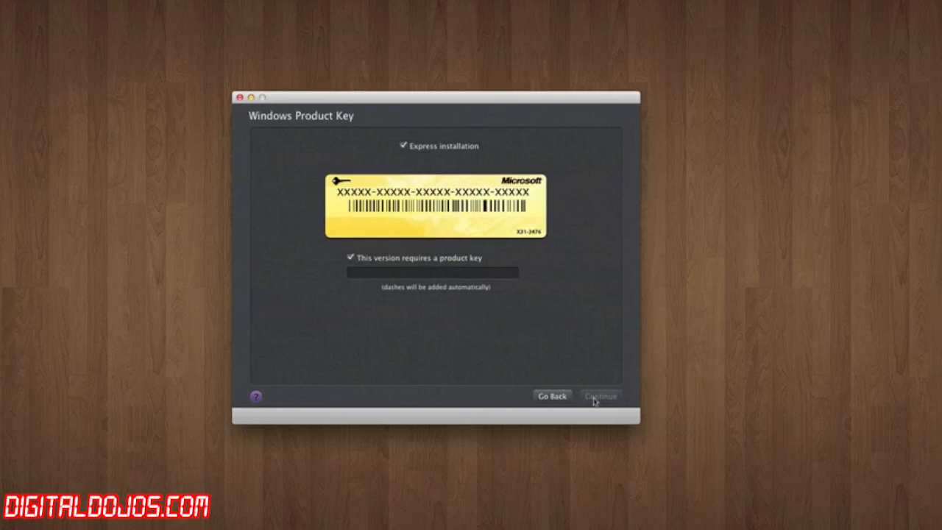
{"action": "left_click", "coordinate": [474, 262]}
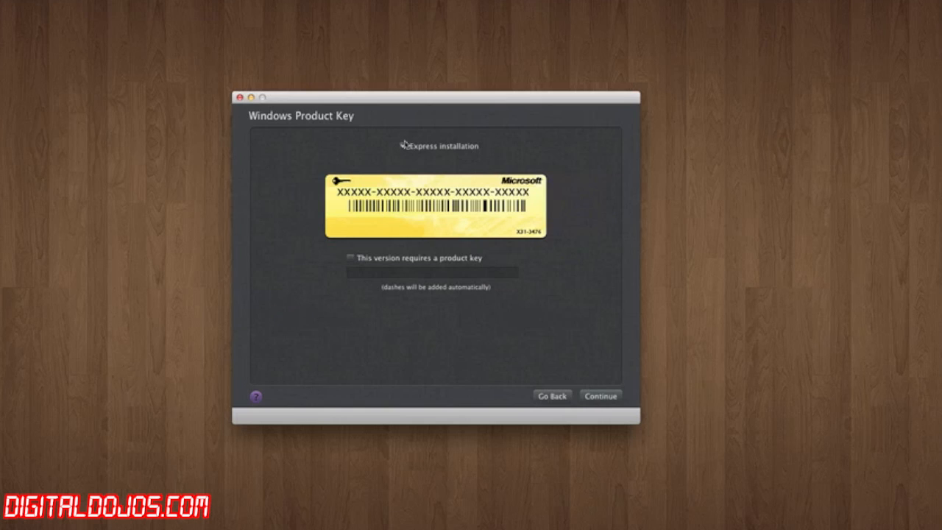
{"action": "left_click", "coordinate": [587, 392]}
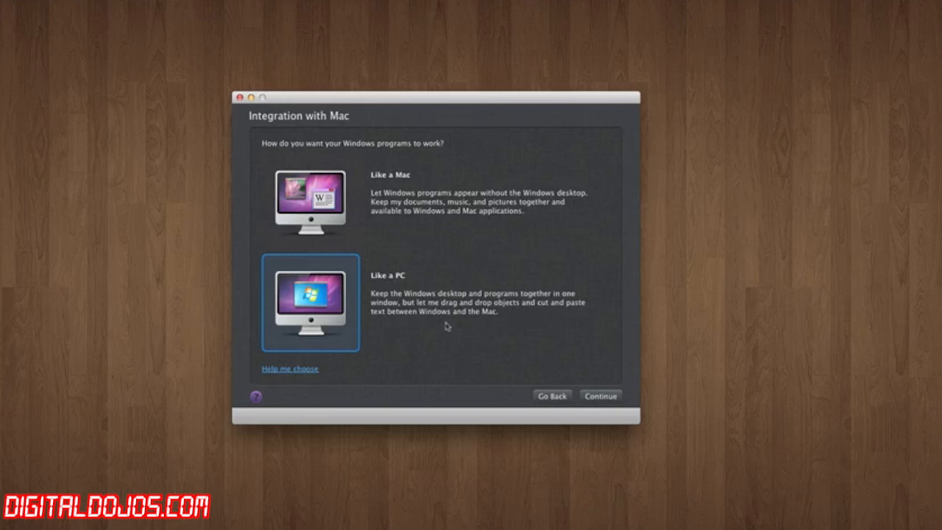
Accept Like a PC integration and create the virtual machine named Windows 8 with settings customized before installation
{"action": "left_click", "coordinate": [583, 394]}
{"action": "left_click", "coordinate": [412, 207]}
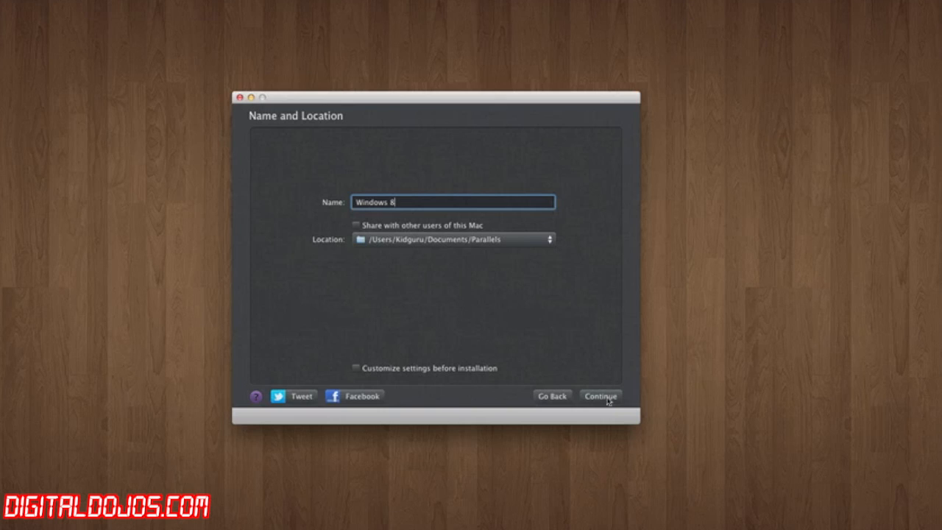
{"action": "left_click", "coordinate": [603, 397]}
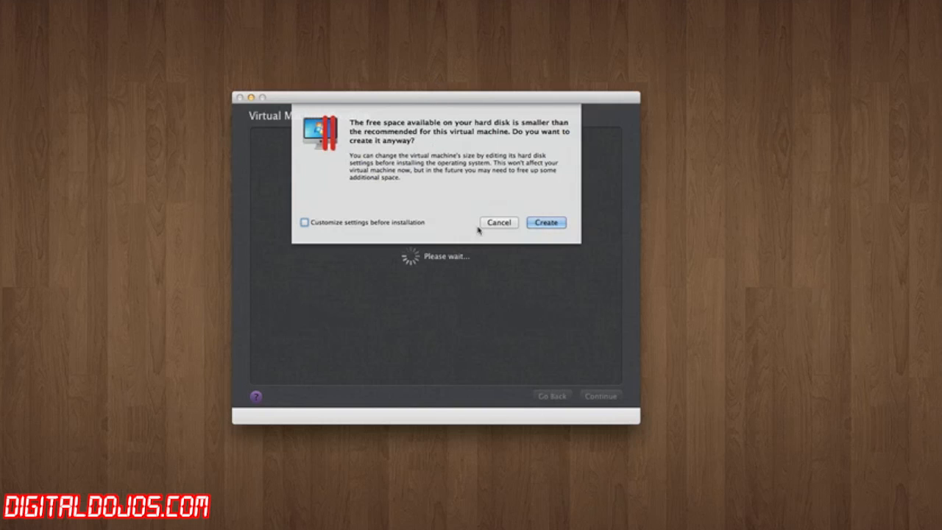
{"action": "left_click", "coordinate": [401, 224]}
{"action": "left_click", "coordinate": [556, 225]}
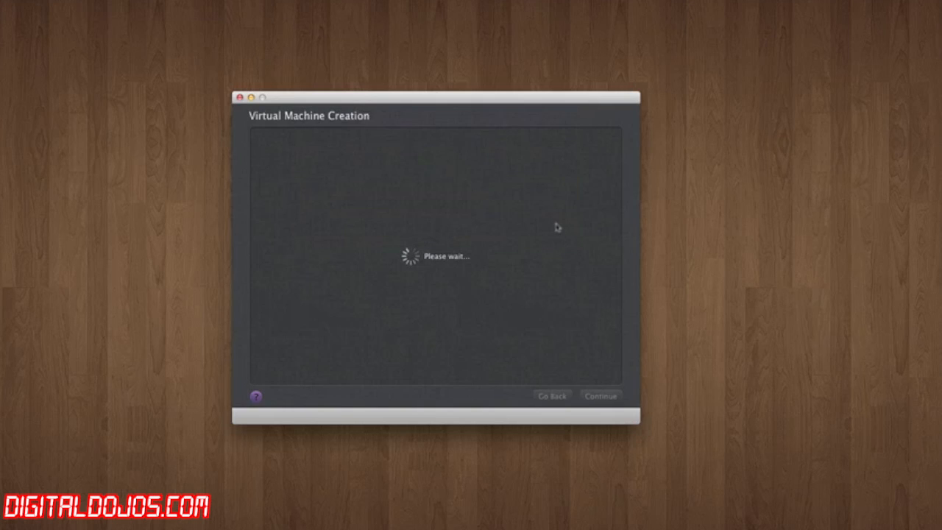
Arrange the virtual machine configuration window and the Windows 8 hardware settings window side by side
{"action": "left_click_drag", "start_coordinate": [433, 189], "coordinate": [834, 151]}
{"action": "left_click", "coordinate": [471, 102]}
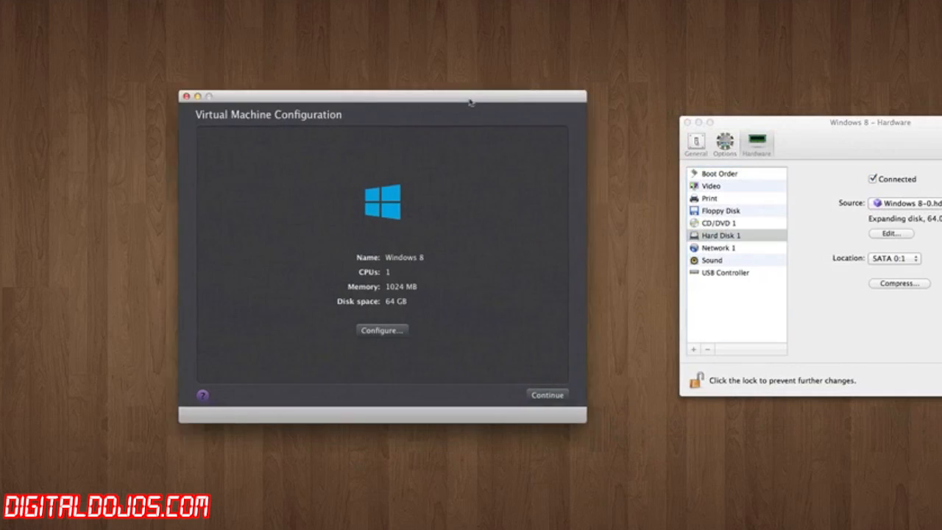
{"action": "left_click_drag", "start_coordinate": [470, 102], "coordinate": [371, 105]}
{"action": "left_click_drag", "start_coordinate": [815, 136], "coordinate": [688, 136]}
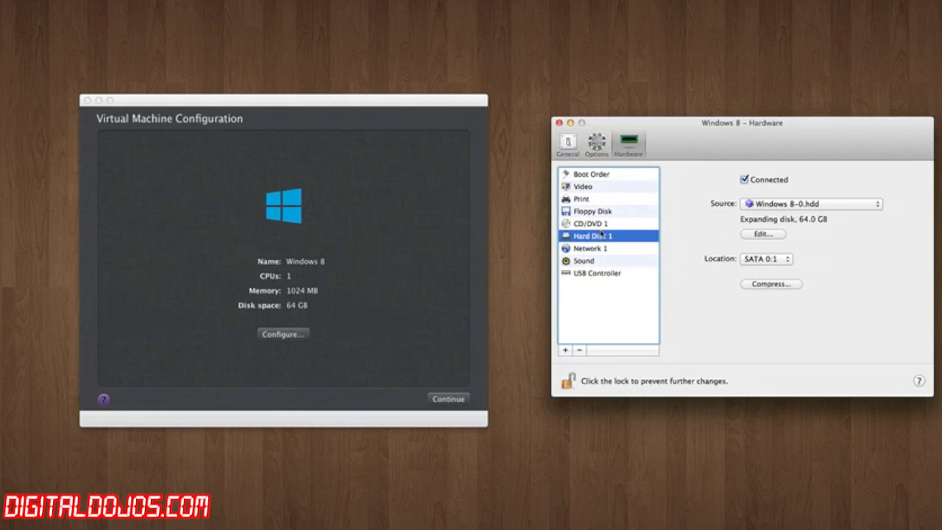
Examine the source, location and size settings of Hard Disk 1 without changing them
{"action": "left_click", "coordinate": [795, 212]}
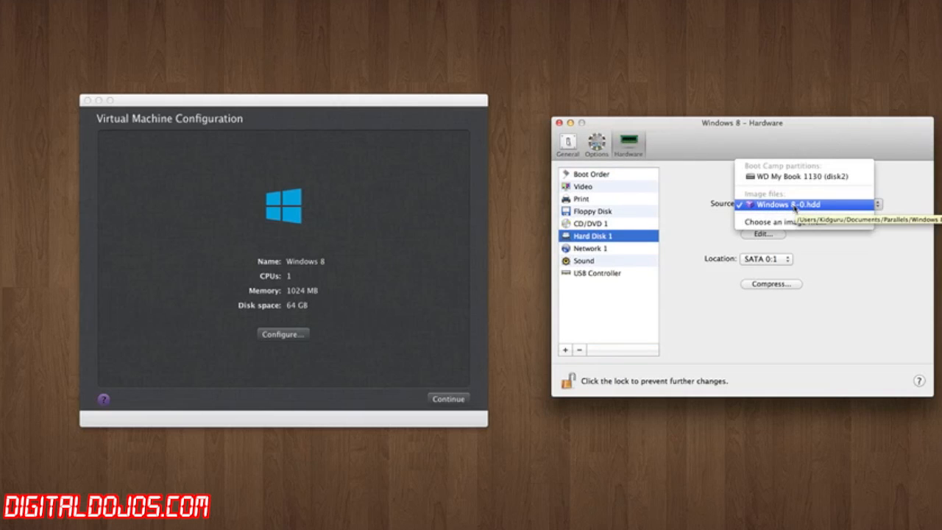
{"action": "left_click", "coordinate": [794, 207]}
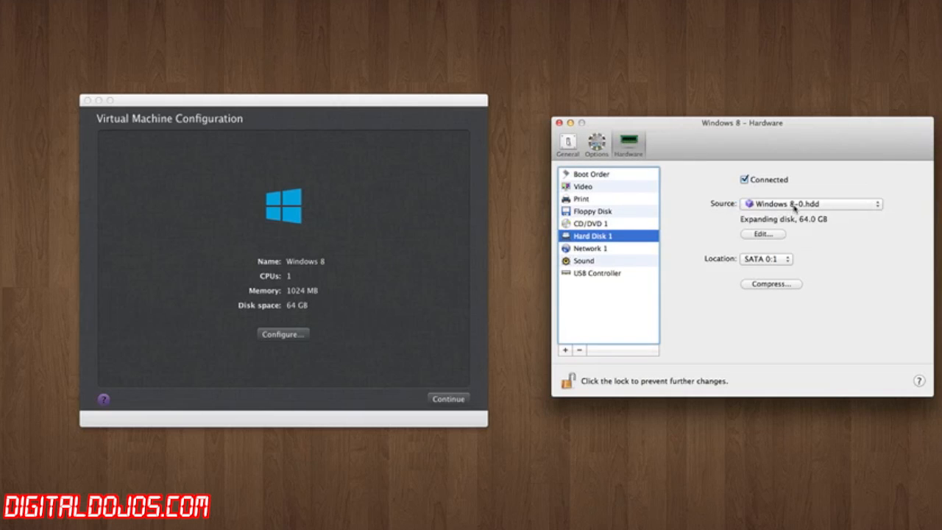
{"action": "left_click", "coordinate": [773, 256]}
{"action": "left_click", "coordinate": [789, 266]}
{"action": "left_click", "coordinate": [758, 234]}
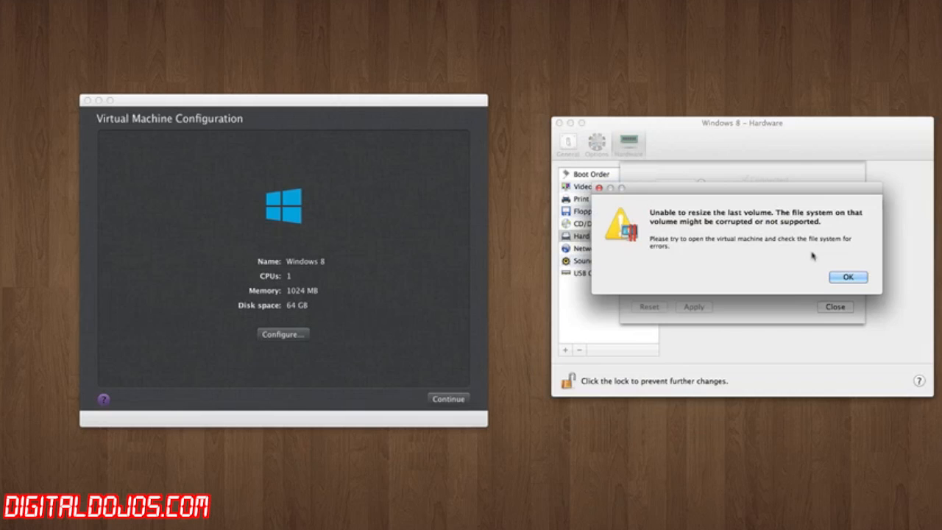
{"action": "left_click", "coordinate": [843, 276]}
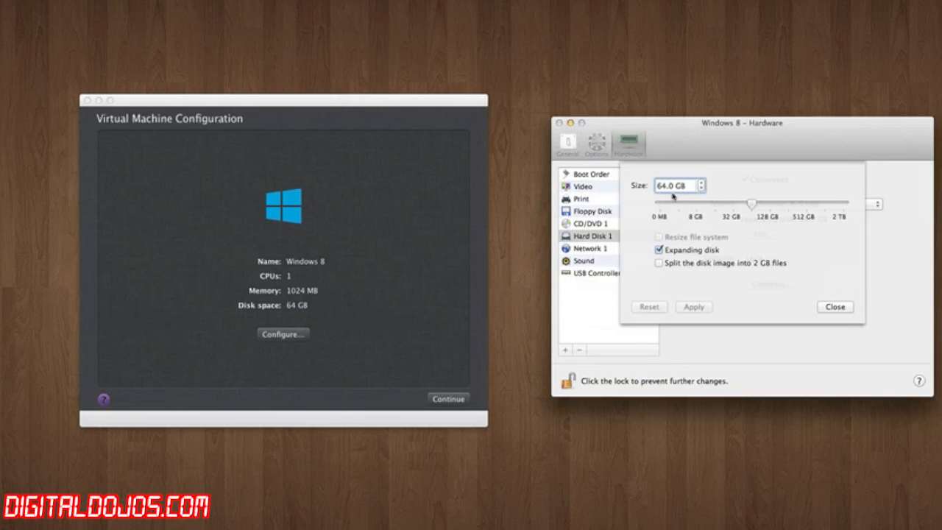
{"action": "left_click", "coordinate": [835, 308]}
{"action": "left_click", "coordinate": [817, 206]}
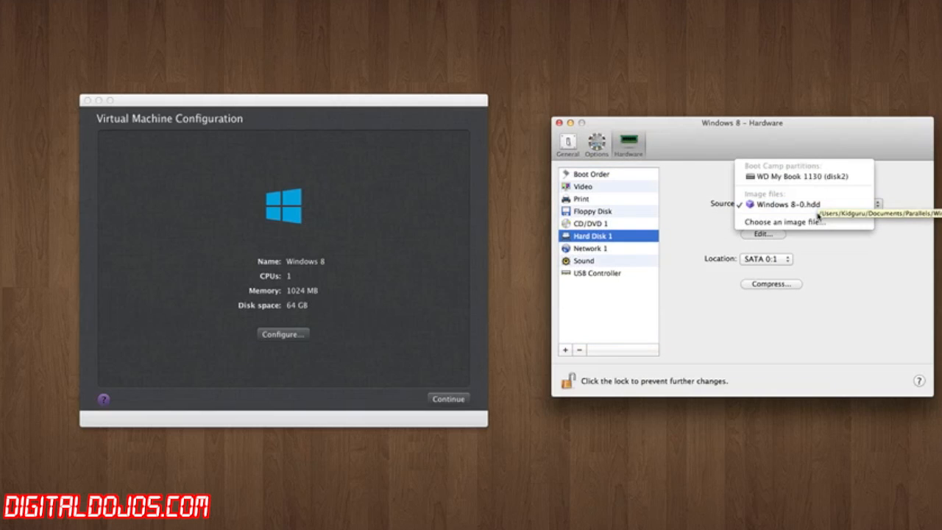
{"action": "left_click", "coordinate": [897, 279]}
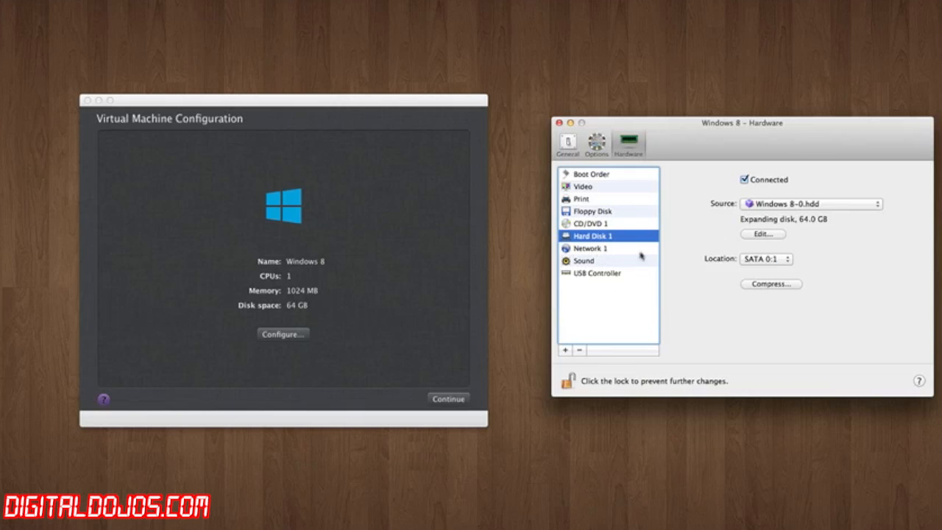
Check the Network 1 settings and the startup and shutdown options, and close the configuration window
{"action": "left_click", "coordinate": [591, 251]}
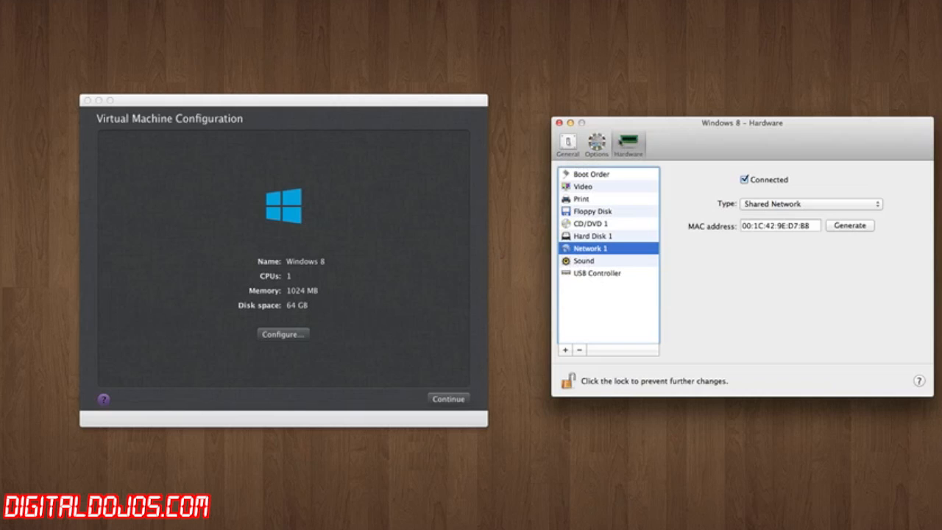
{"action": "left_click", "coordinate": [607, 142]}
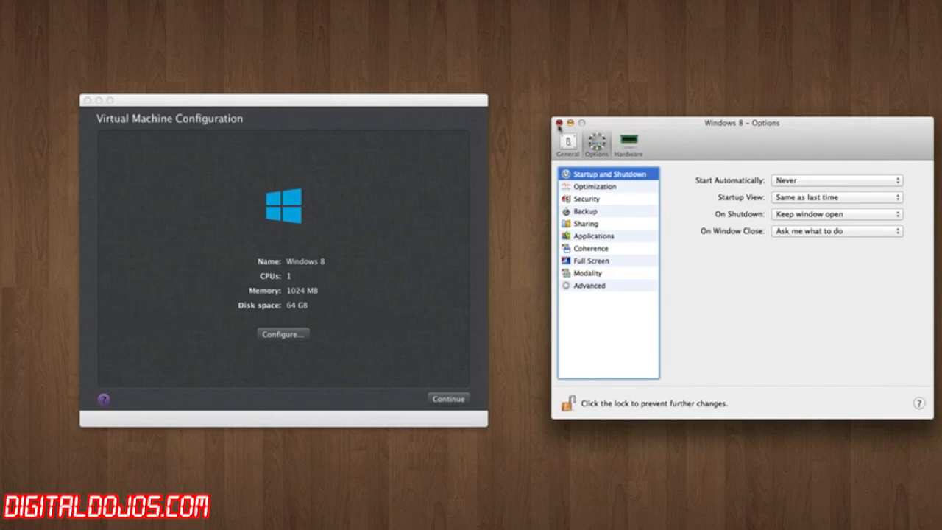
{"action": "left_click", "coordinate": [560, 123]}
Reopen the virtual machine configuration and resize Hard Disk 1 to 5.0 GB
{"action": "left_click", "coordinate": [287, 336]}
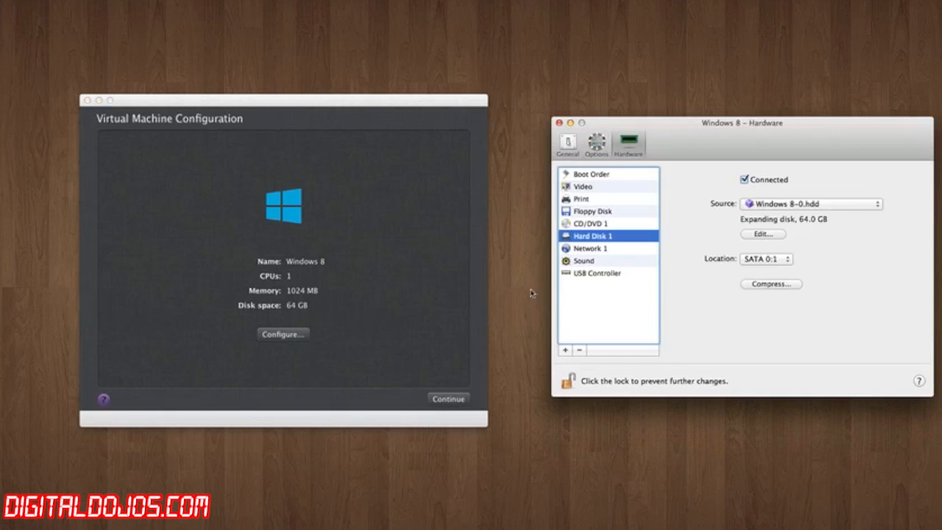
{"action": "left_click", "coordinate": [747, 234]}
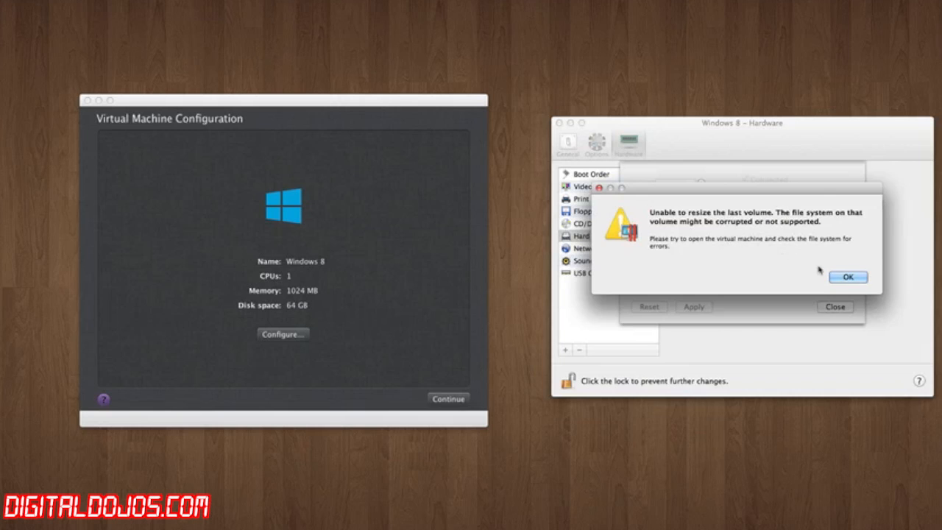
{"action": "left_click", "coordinate": [839, 275]}
{"action": "left_click_drag", "start_coordinate": [751, 206], "coordinate": [680, 206]}
{"action": "left_click", "coordinate": [694, 307]}
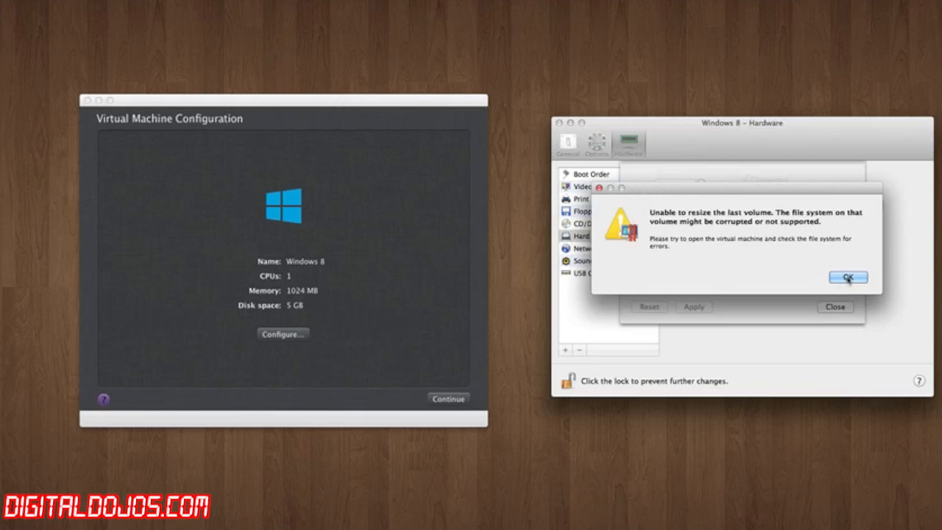
{"action": "left_click", "coordinate": [843, 282]}
{"action": "left_click", "coordinate": [834, 308]}
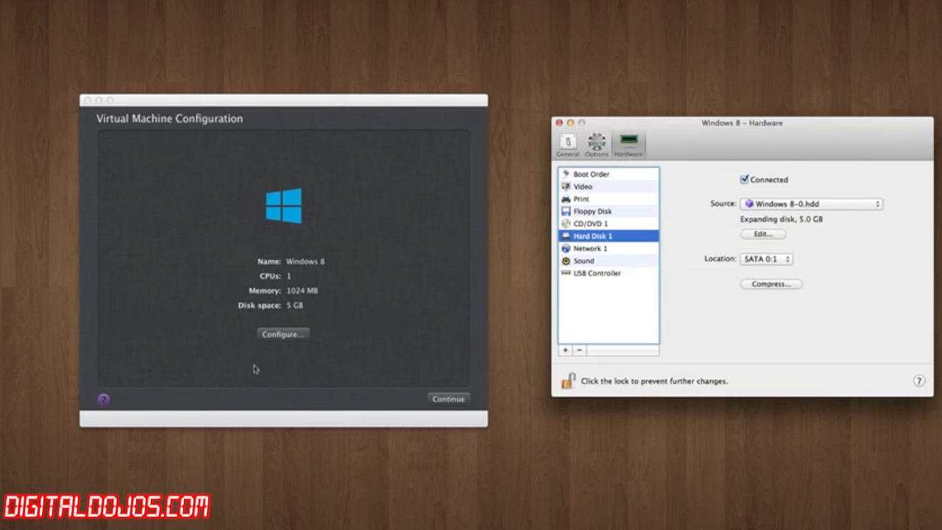
Start the Windows 8 installation with the configured settings and reposition the wizard window near the middle of the desktop
{"action": "left_click", "coordinate": [465, 400]}
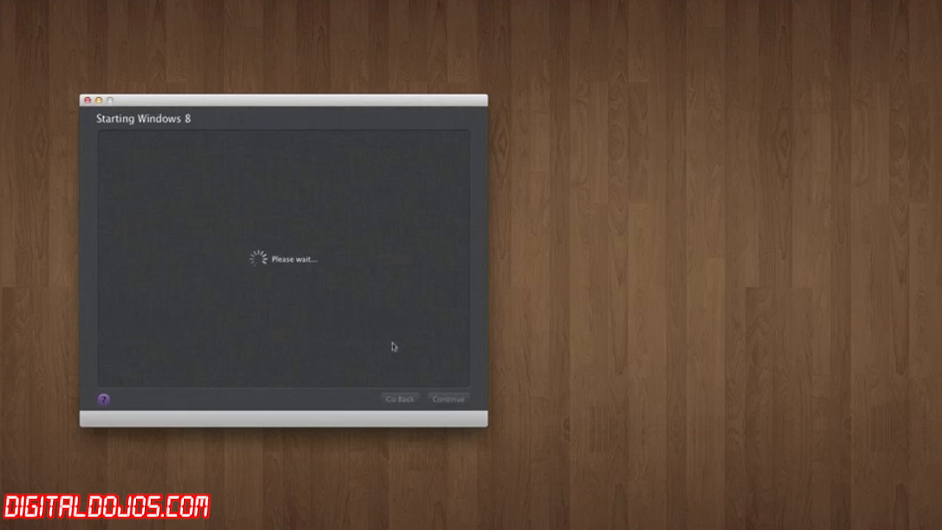
{"action": "left_click_drag", "start_coordinate": [259, 110], "coordinate": [443, 116]}
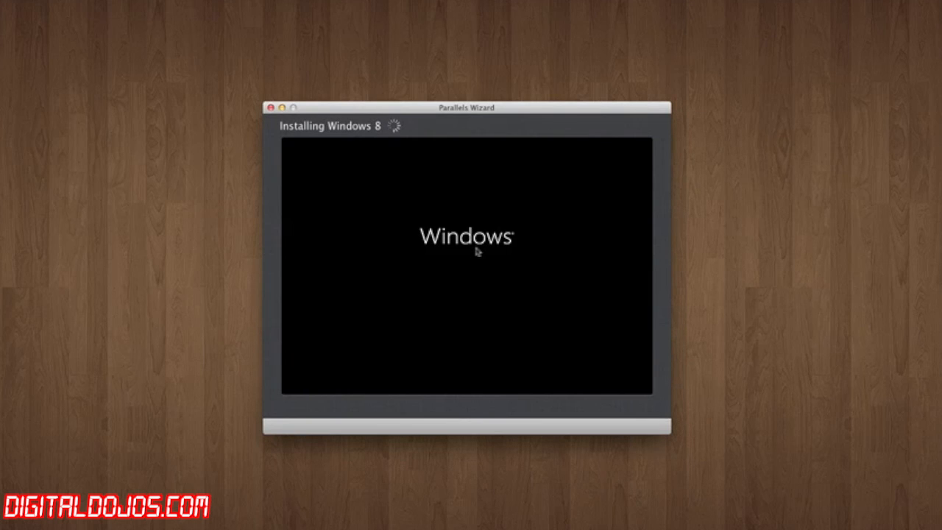
{"action": "left_click", "coordinate": [172, 221]}
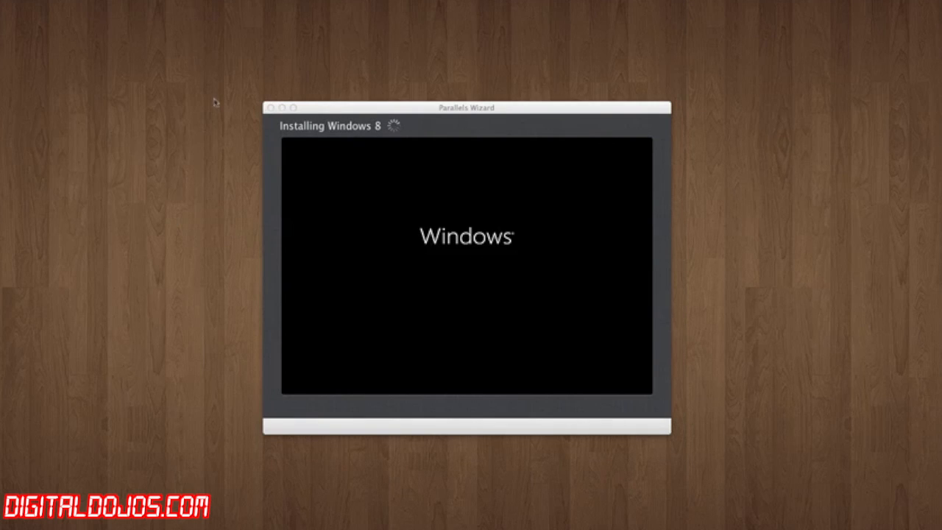
{"action": "left_click_drag", "start_coordinate": [376, 109], "coordinate": [342, 111]}
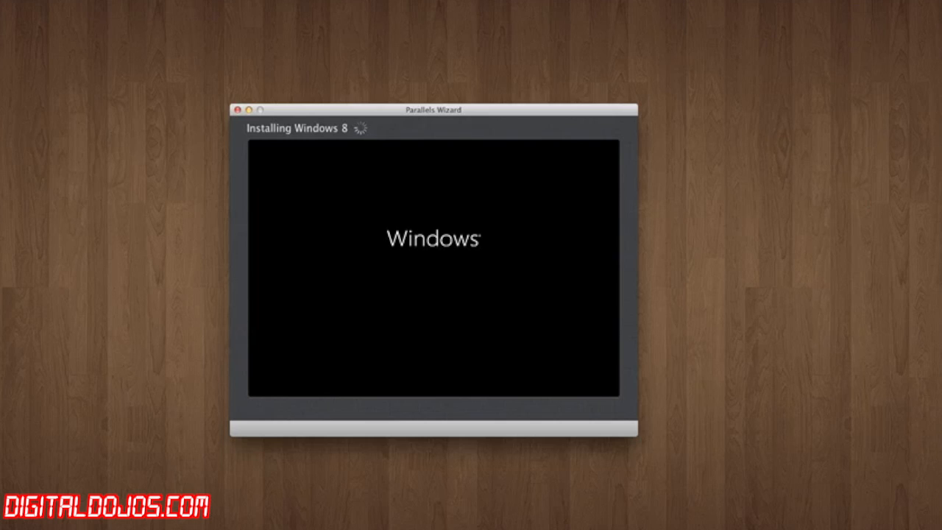
{"action": "left_click", "coordinate": [879, 0]}
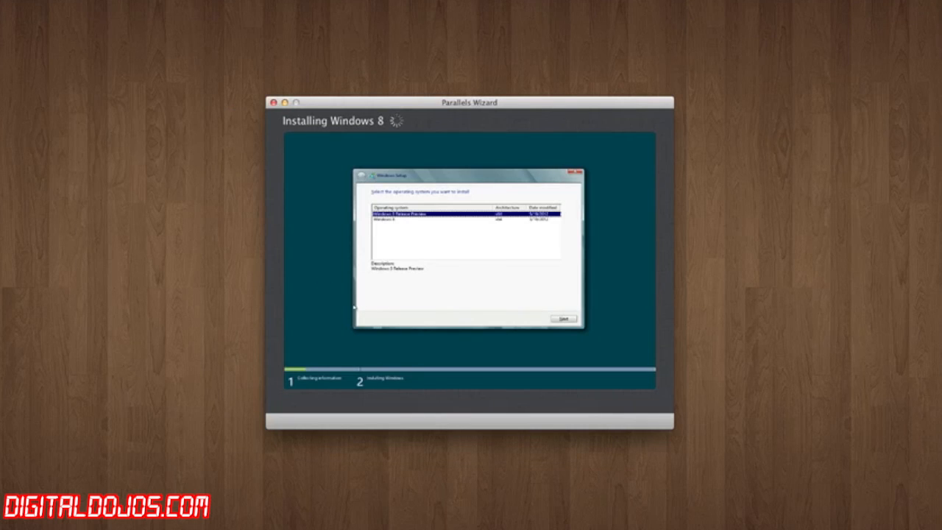
Choose Windows 8 Release Preview as the operating system to install and proceed with Windows Setup
{"action": "left_click", "coordinate": [405, 220]}
{"action": "left_click", "coordinate": [402, 214]}
{"action": "left_click", "coordinate": [562, 319]}
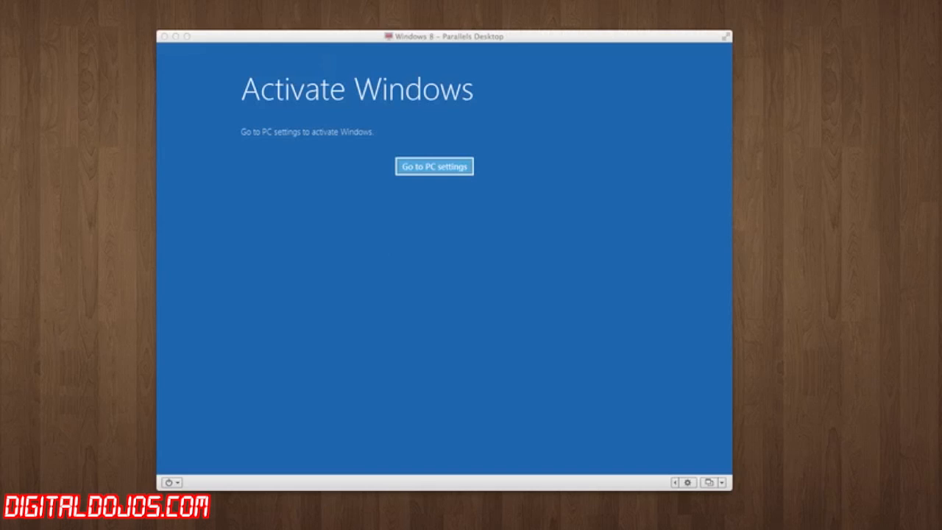
Open PC settings from the Windows activation screen and look over the Personalize and Users pages
{"action": "left_click", "coordinate": [471, 135]}
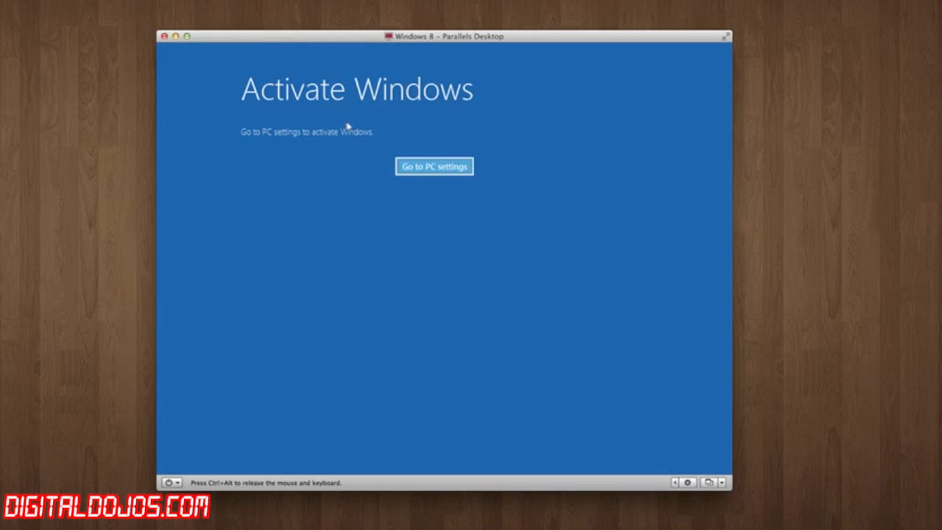
{"action": "left_click", "coordinate": [434, 167]}
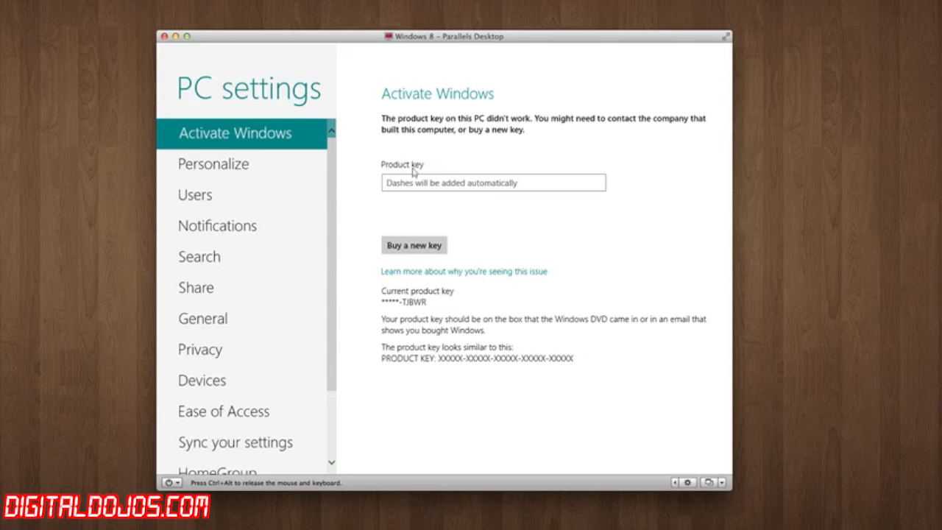
{"action": "left_click", "coordinate": [212, 165]}
{"action": "left_click", "coordinate": [269, 193]}
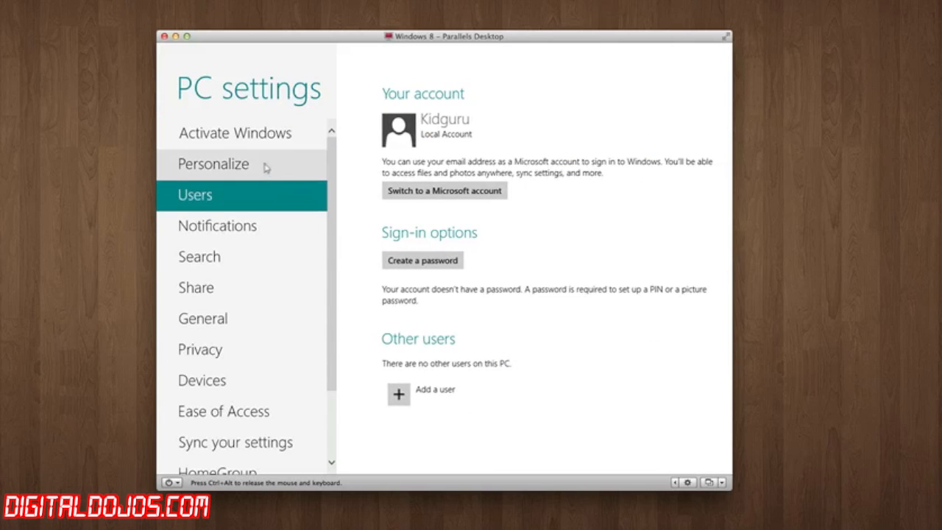
{"action": "left_click", "coordinate": [268, 169]}
{"action": "left_click", "coordinate": [269, 197]}
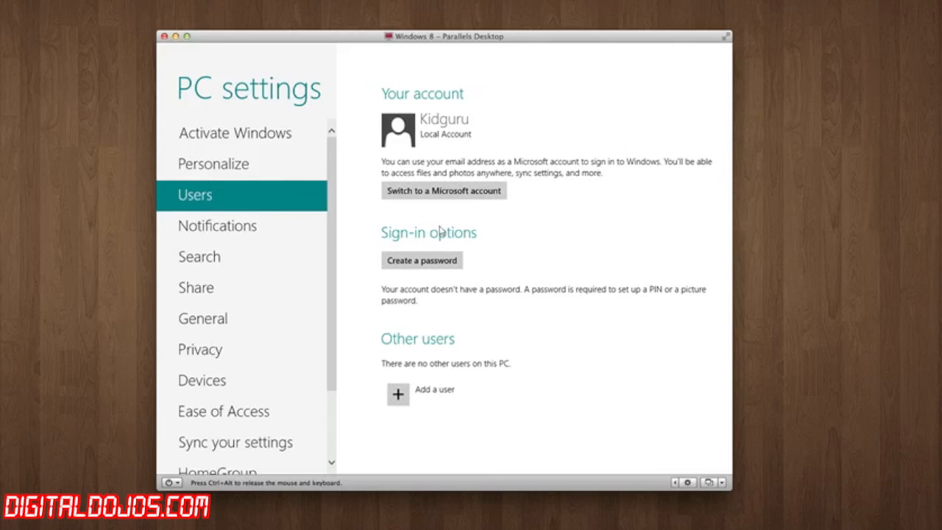
Examine the lock screen pictures and lock screen apps in the personalization settings
{"action": "left_click", "coordinate": [296, 176]}
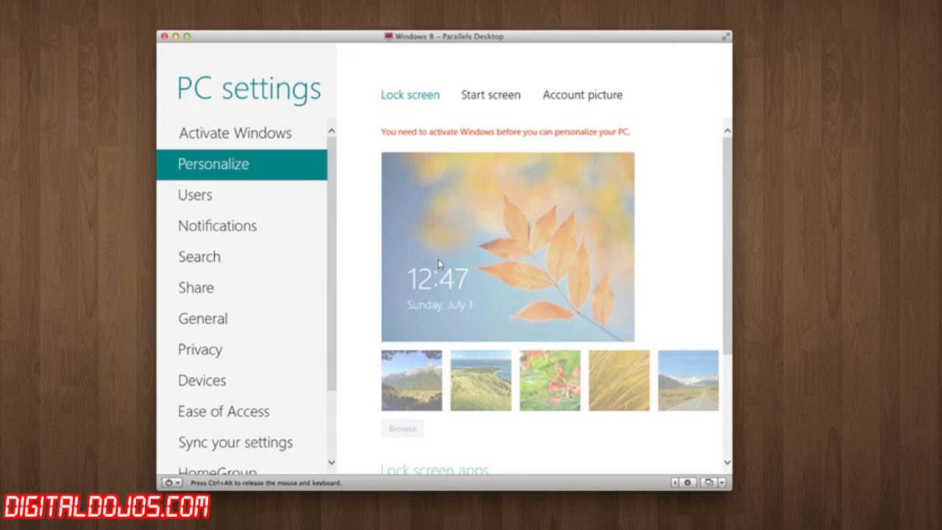
{"action": "scroll", "coordinate": [441, 261], "scroll_direction": "down", "scroll_amount": 2}
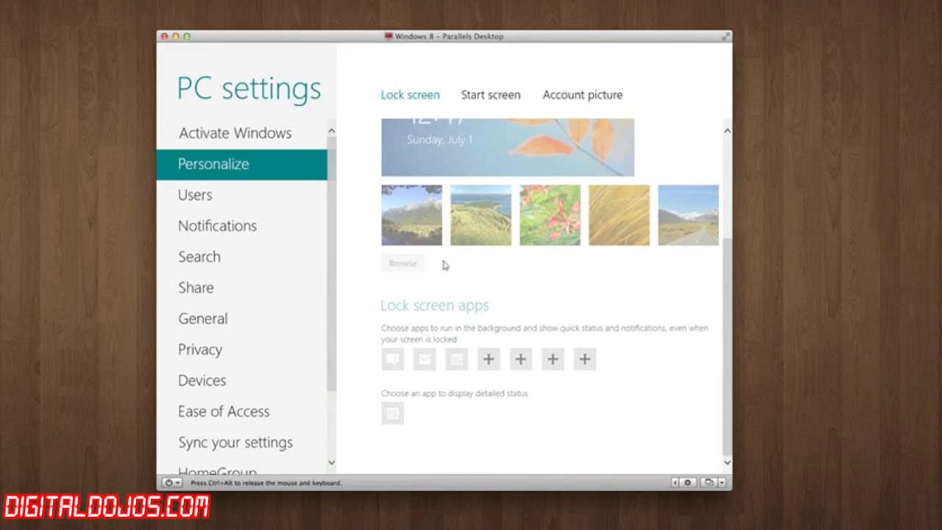
{"action": "scroll", "coordinate": [311, 218], "scroll_direction": "down", "scroll_amount": 3}
{"action": "scroll", "coordinate": [316, 231], "scroll_direction": "up", "scroll_amount": 3}
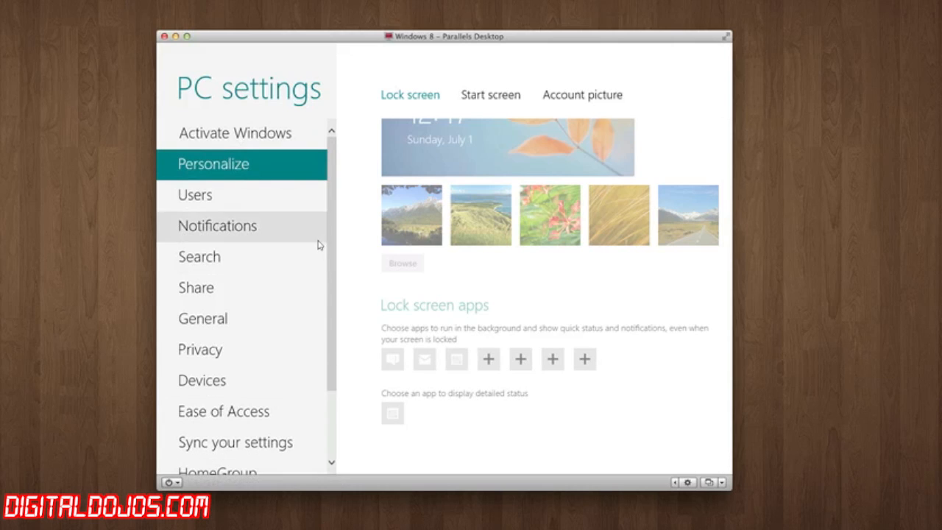
{"action": "left_click", "coordinate": [173, 483]}
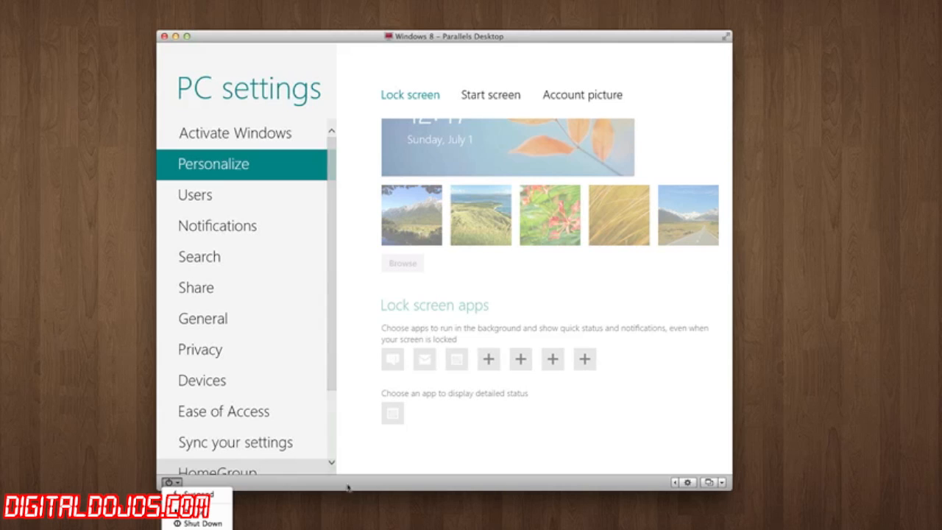
{"action": "left_click", "coordinate": [228, 132]}
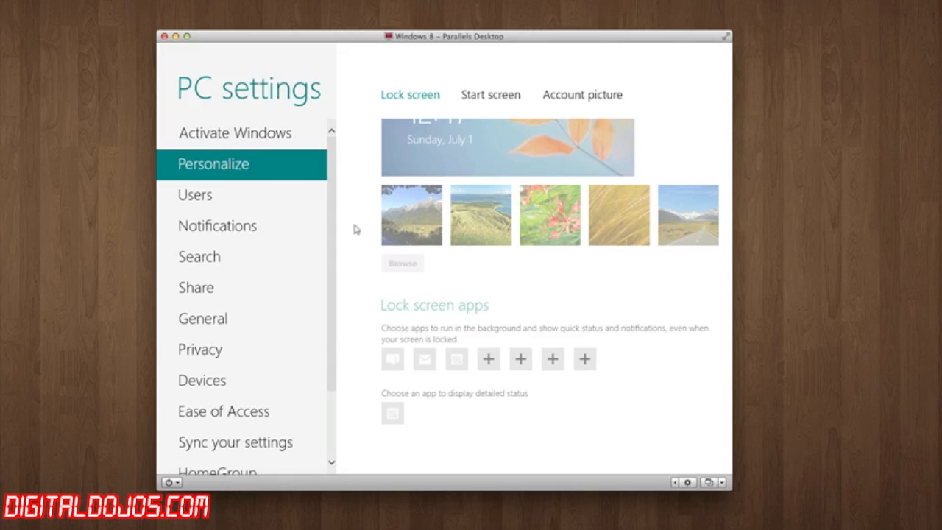
{"action": "scroll", "coordinate": [245, 290], "scroll_direction": "down", "scroll_amount": 2}
{"action": "scroll", "coordinate": [261, 331], "scroll_direction": "up", "scroll_amount": 3}
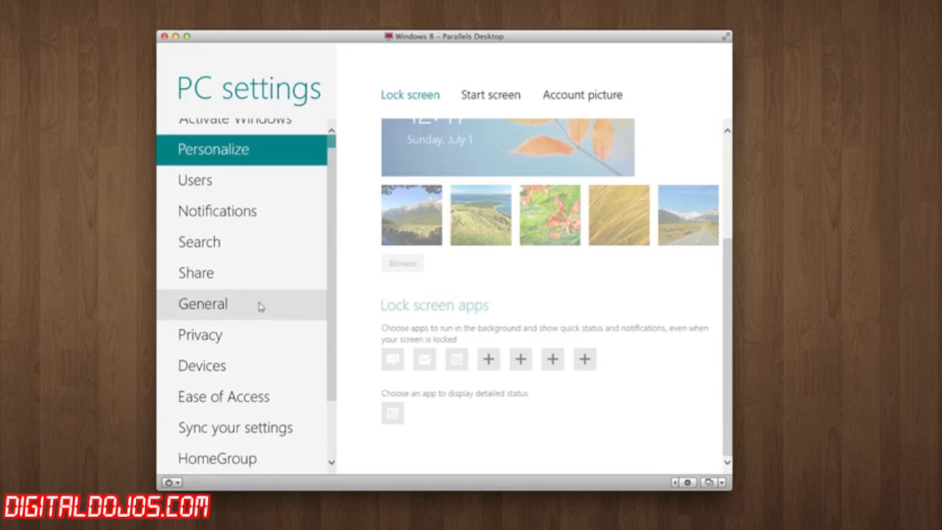
Look over the Activate Windows page and the lock screen options on the Personalize page
{"action": "left_click", "coordinate": [262, 139]}
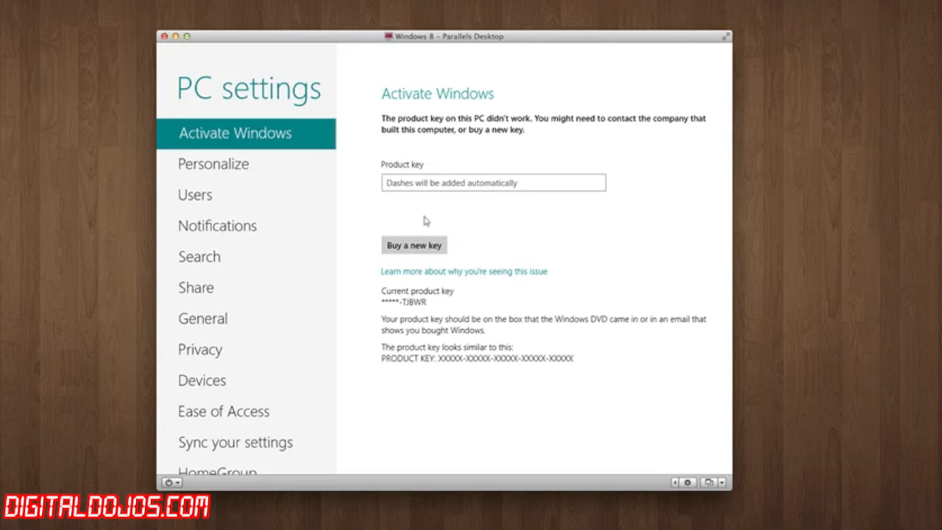
{"action": "left_click", "coordinate": [328, 164]}
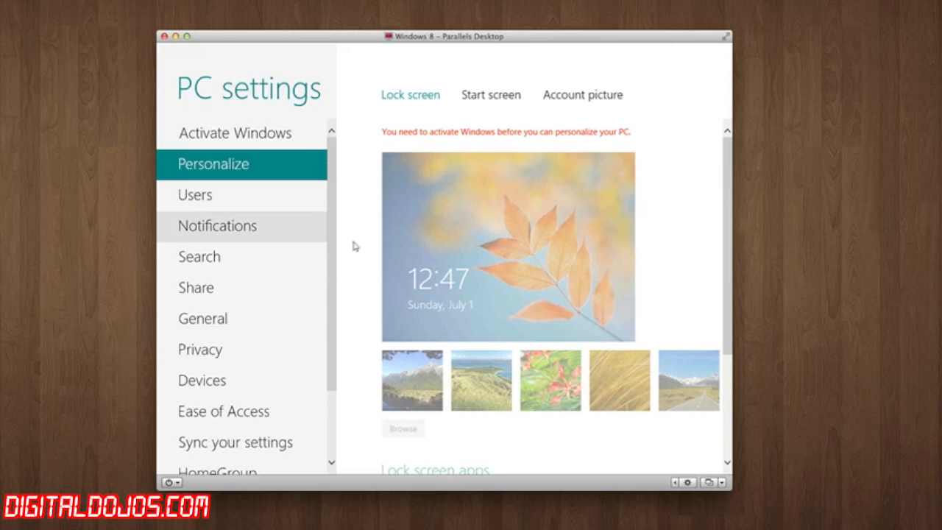
{"action": "scroll", "coordinate": [477, 343], "scroll_direction": "down", "scroll_amount": 2}
{"action": "scroll", "coordinate": [439, 319], "scroll_direction": "up", "scroll_amount": 2}
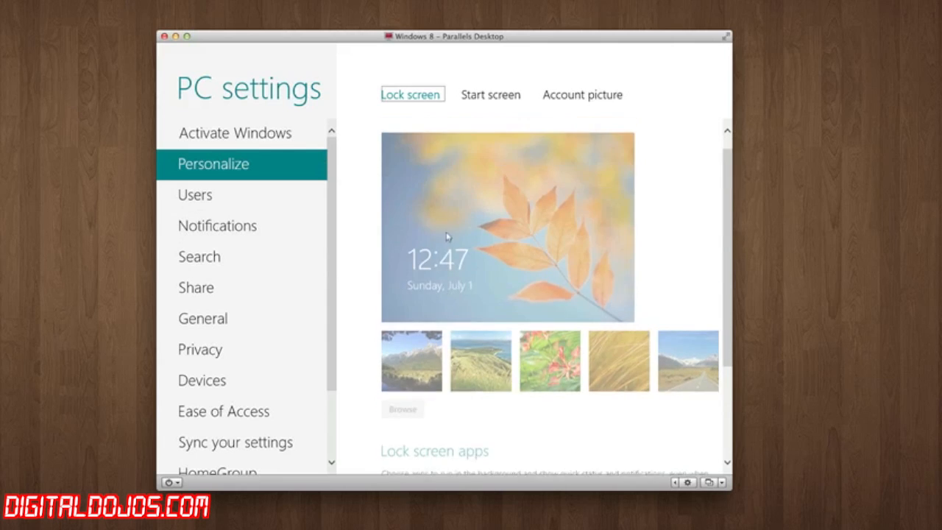
{"action": "scroll", "coordinate": [445, 237], "scroll_direction": "down", "scroll_amount": 2}
{"action": "scroll", "coordinate": [456, 257], "scroll_direction": "up", "scroll_amount": 3}
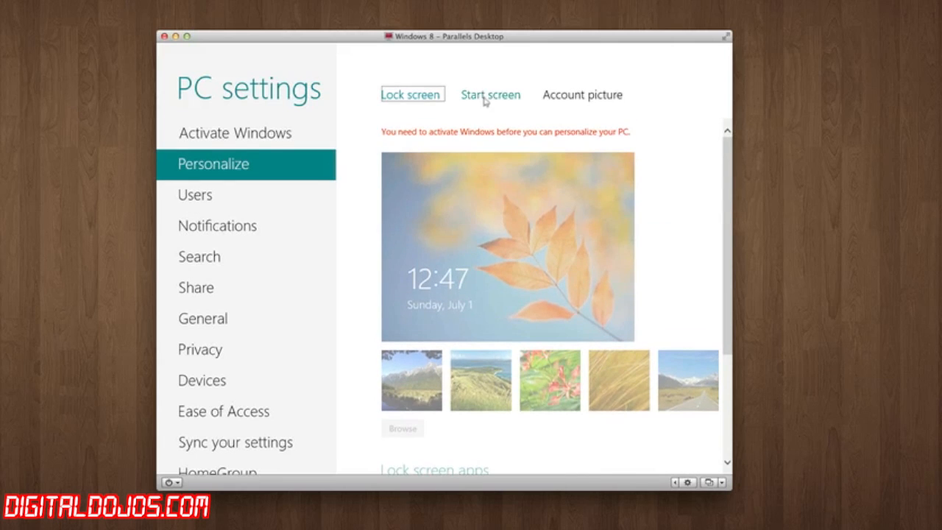
Return to the Activate Windows page, ready for product key entry, and enlarge the virtual machine window, placing it at the desktop's upper edge
{"action": "left_click", "coordinate": [320, 131]}
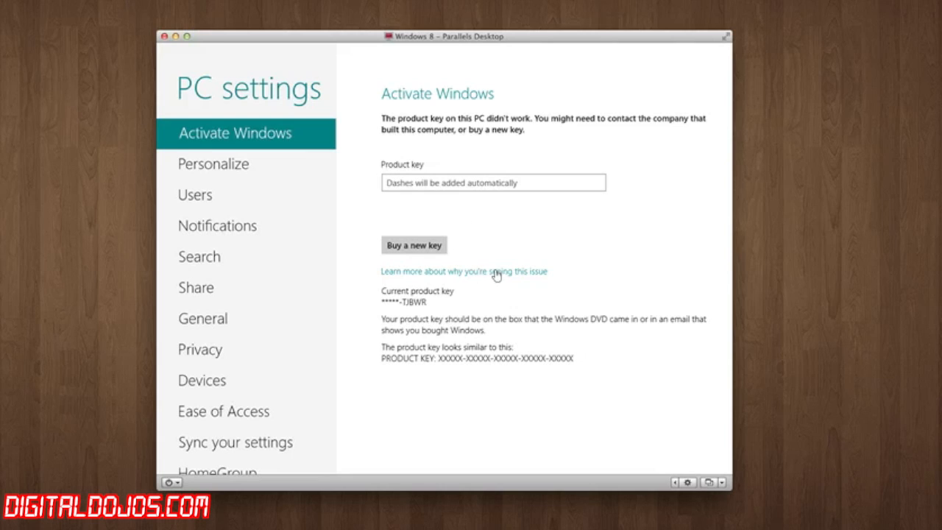
{"action": "left_click", "coordinate": [475, 186]}
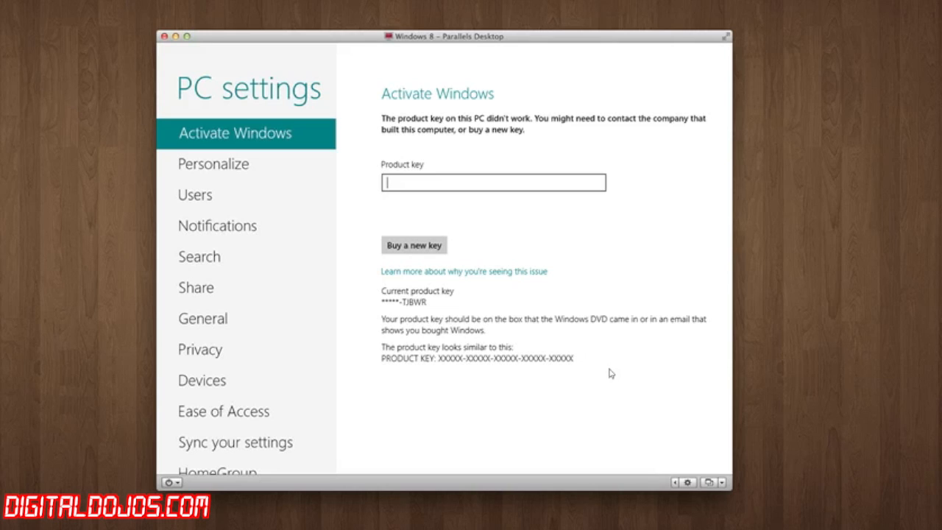
{"action": "left_click_drag", "start_coordinate": [729, 487], "coordinate": [893, 529]}
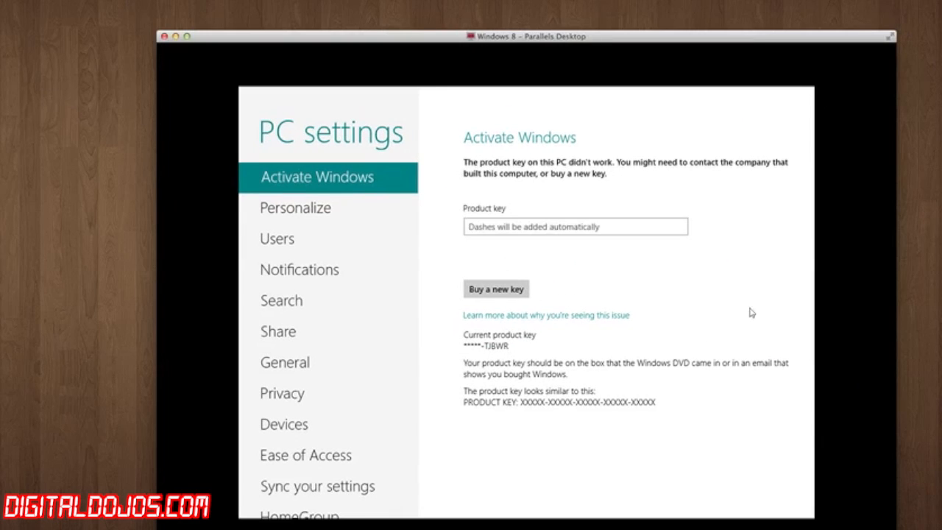
{"action": "left_click_drag", "start_coordinate": [596, 36], "coordinate": [489, 3]}
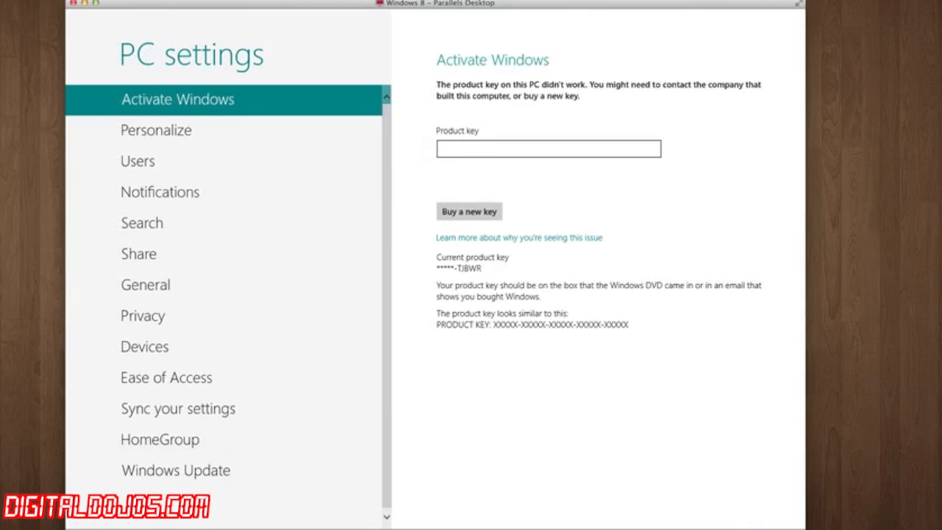
{"action": "left_click", "coordinate": [659, 149]}
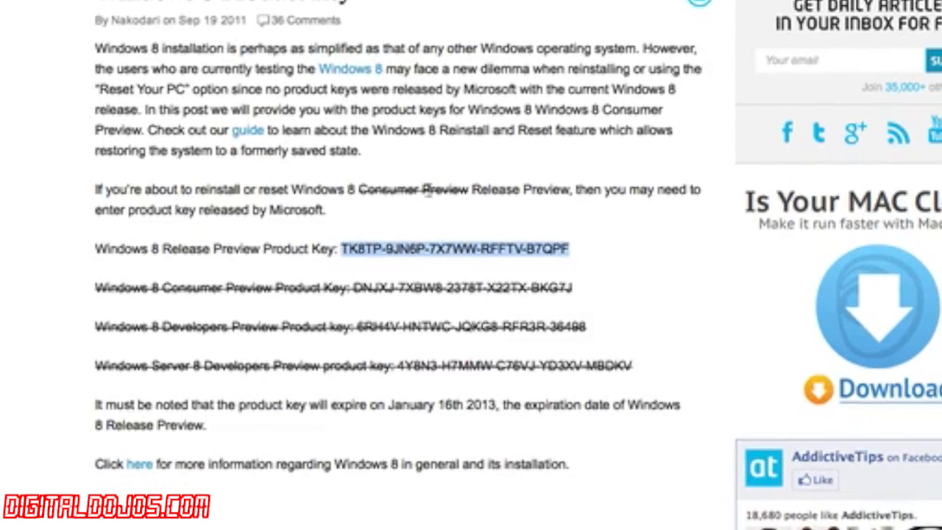
Switch to the web browser and select only the Windows 8 Release Preview product key in the AddictiveTips article
{"action": "left_click", "coordinate": [479, 317]}
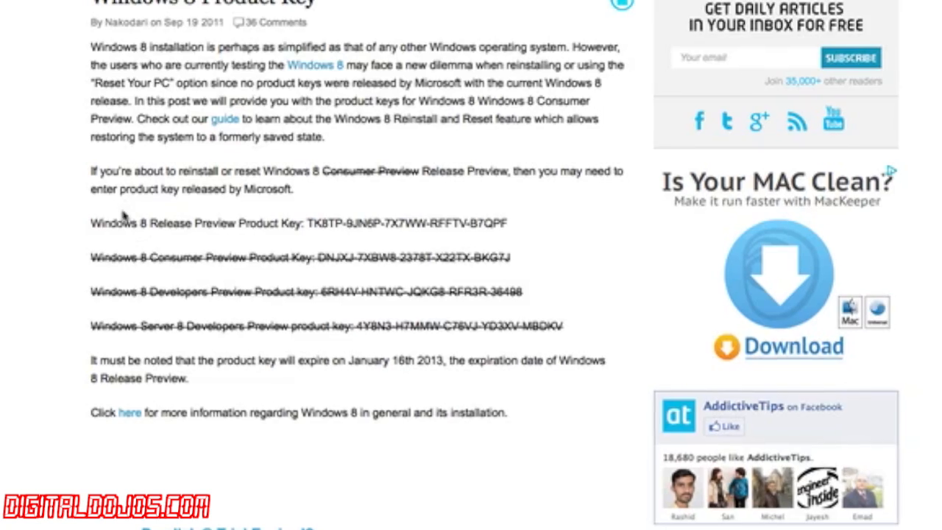
{"action": "left_click_drag", "start_coordinate": [69, 226], "coordinate": [382, 205]}
{"action": "triple_click", "coordinate": [168, 218]}
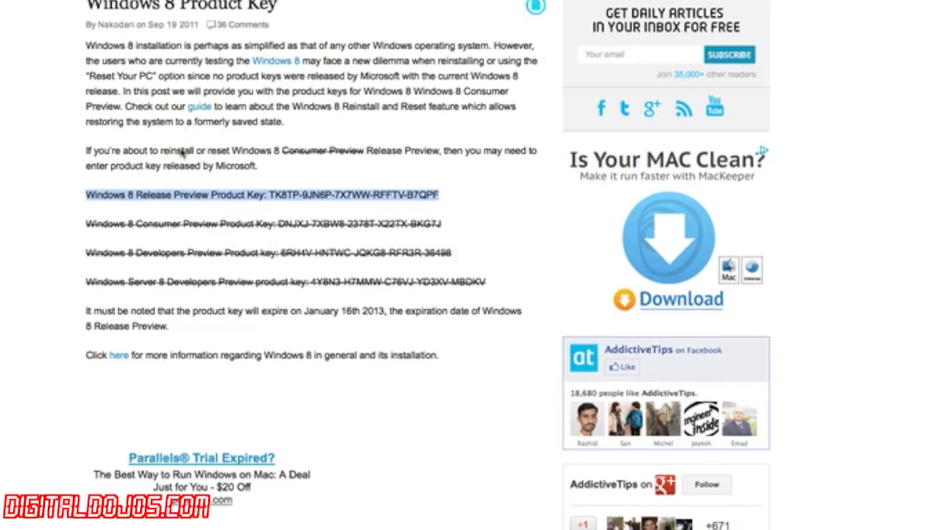
{"action": "left_click_drag", "start_coordinate": [268, 194], "coordinate": [429, 190]}
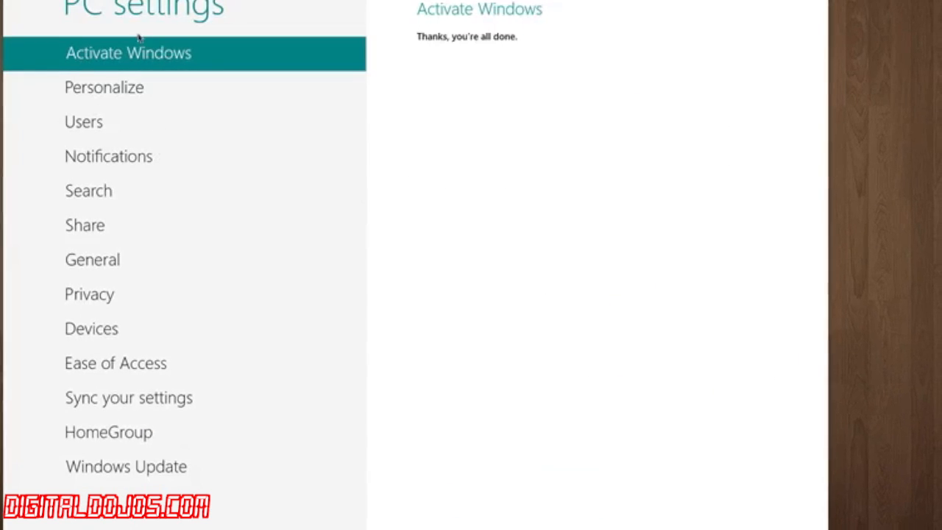
Set the picture of green grassy hills above the sea as the lock screen background in the Personalize settings
{"action": "left_click", "coordinate": [145, 87]}
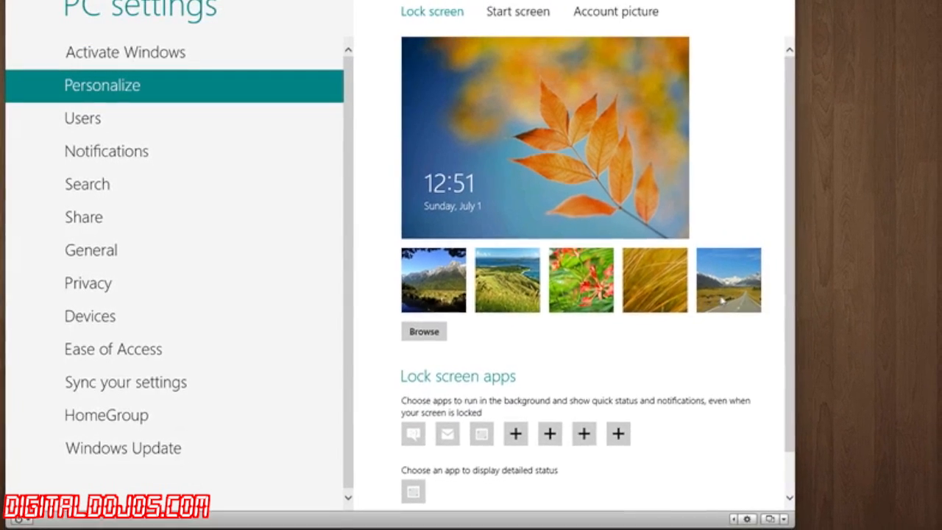
{"action": "left_click", "coordinate": [453, 274]}
{"action": "left_click", "coordinate": [505, 279]}
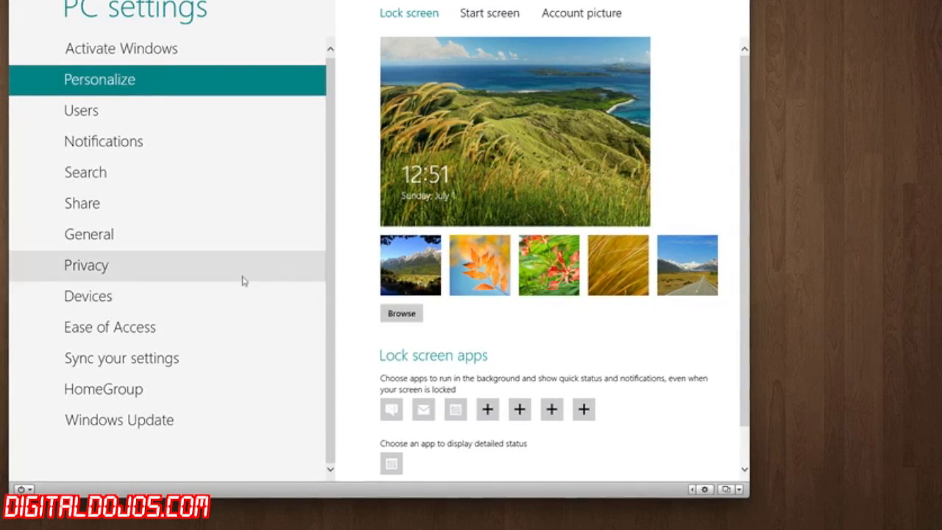
Check the Windows activation status and look over the Personalize and Users pages
{"action": "left_click", "coordinate": [270, 49]}
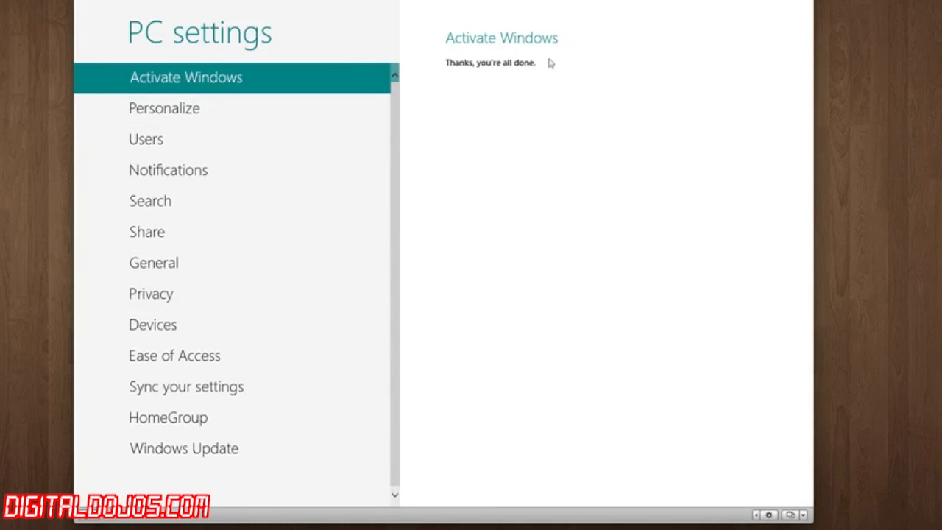
{"action": "left_click", "coordinate": [168, 109]}
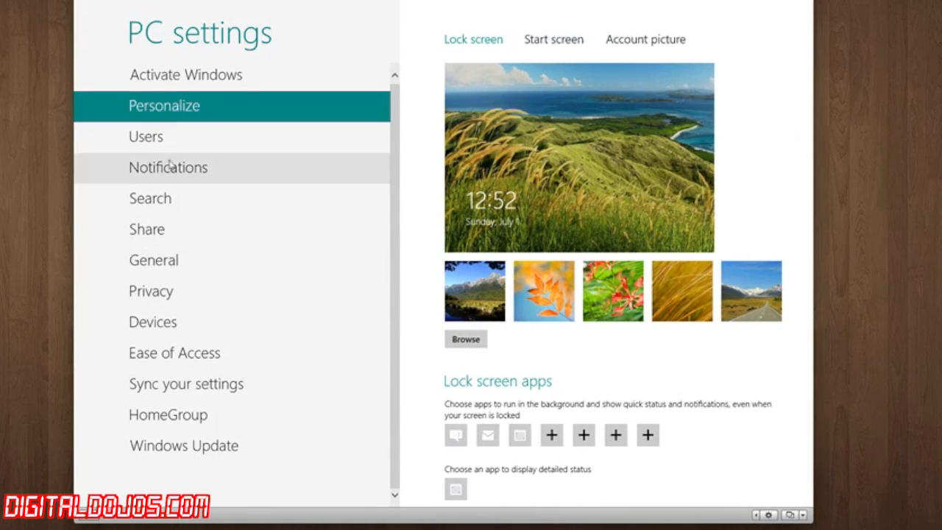
{"action": "left_click", "coordinate": [167, 138]}
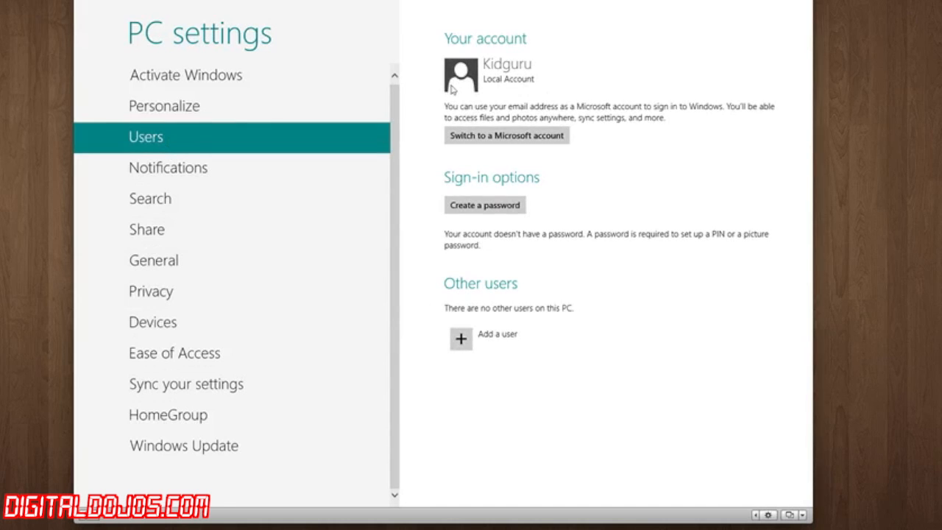